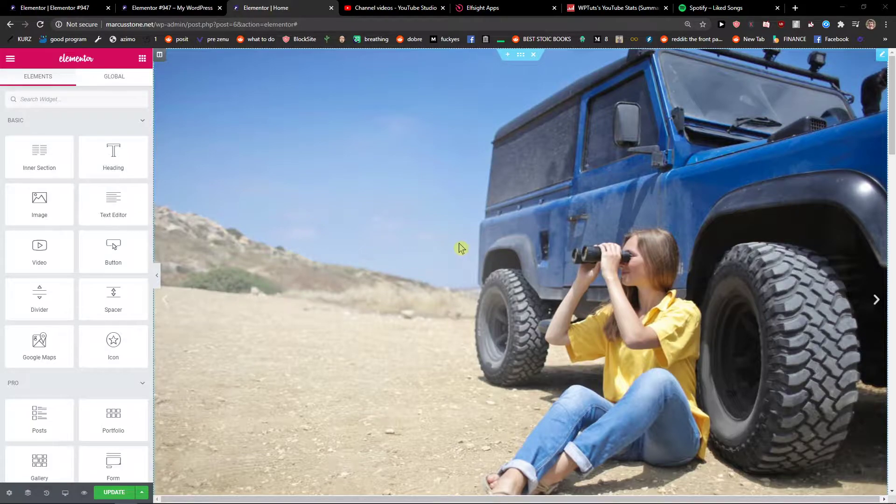
Find the Menu Anchor widget and drop it above the Latest From Blog heading
scroll(376, 244, "down", 3)
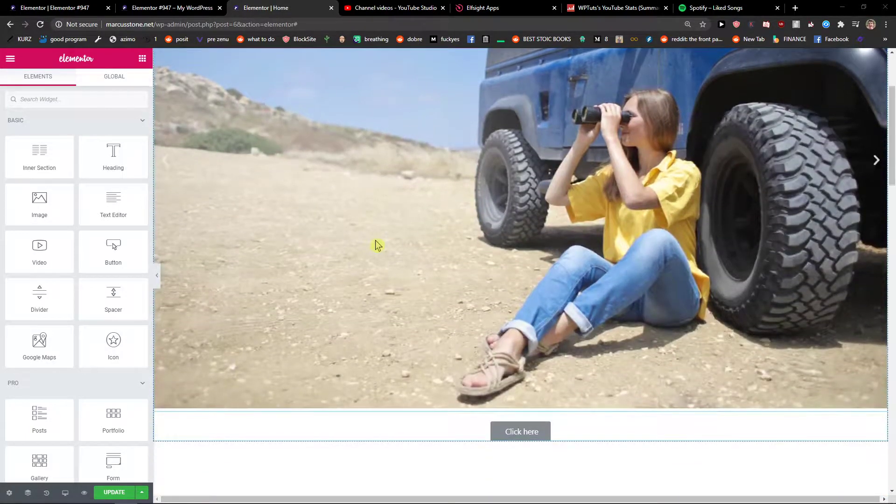
scroll(376, 244, "up", 3)
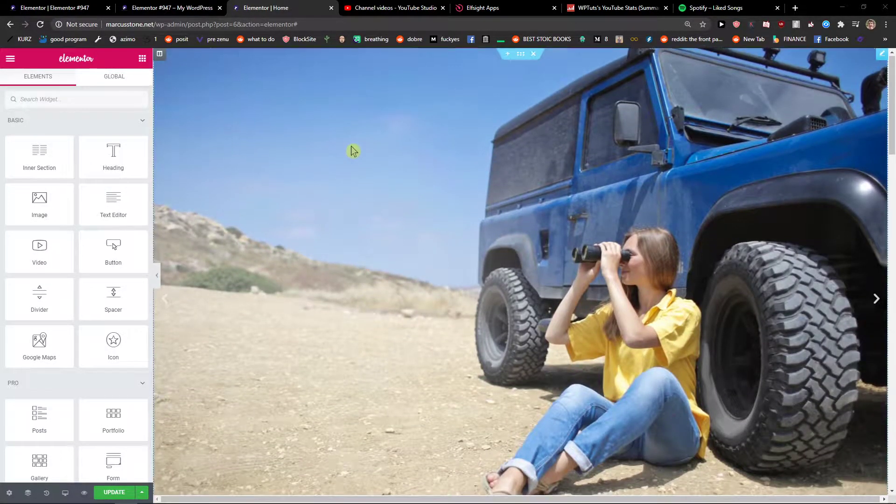
scroll(340, 190, "down", 3)
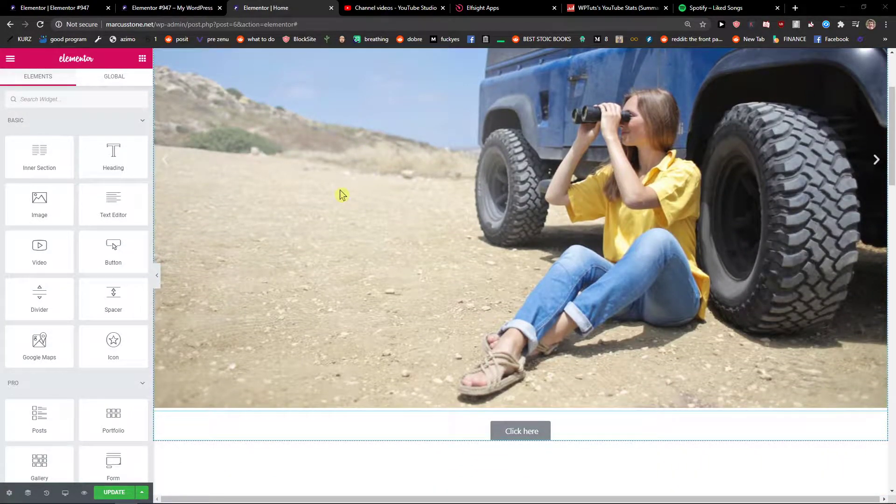
scroll(350, 194, "down", 3)
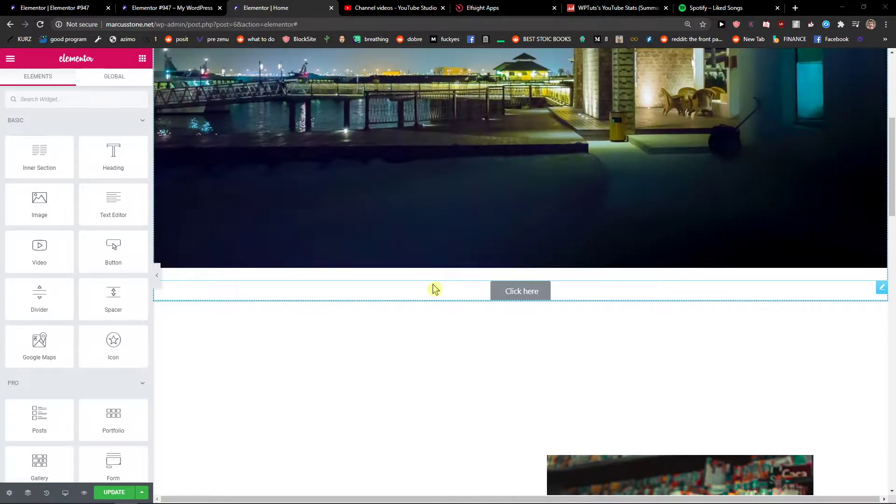
scroll(314, 316, "down", 3)
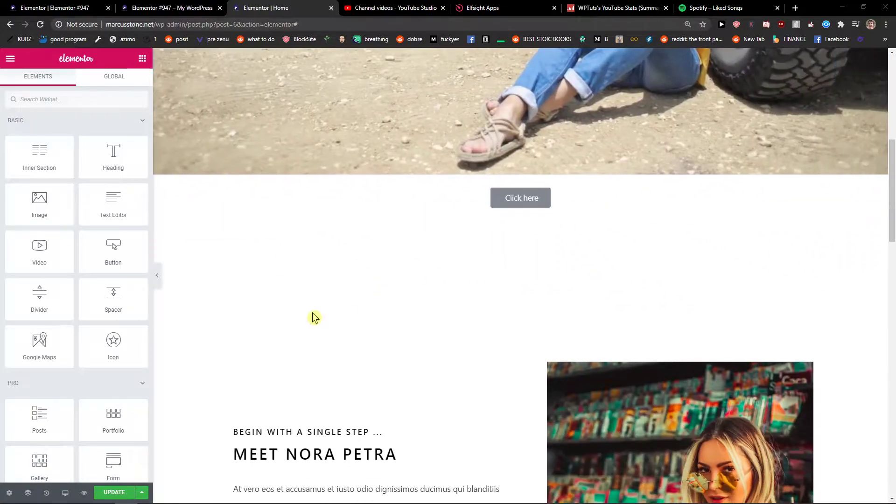
scroll(312, 321, "down", 4)
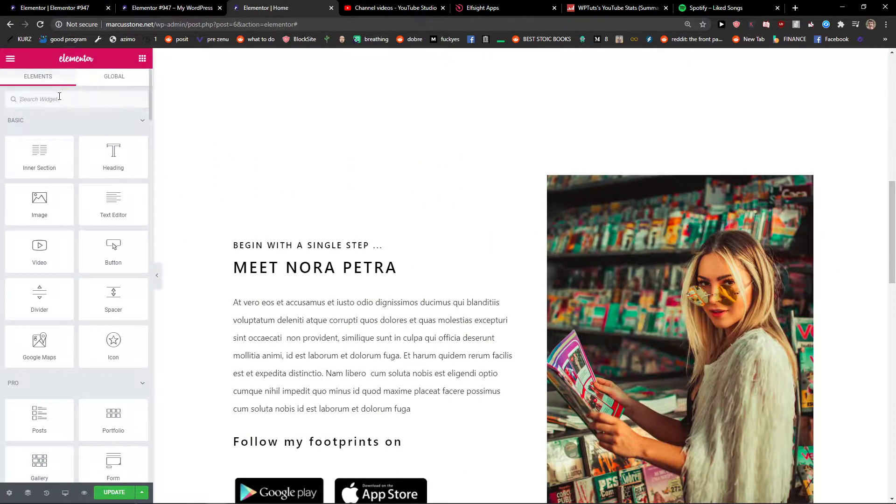
type("ancho")
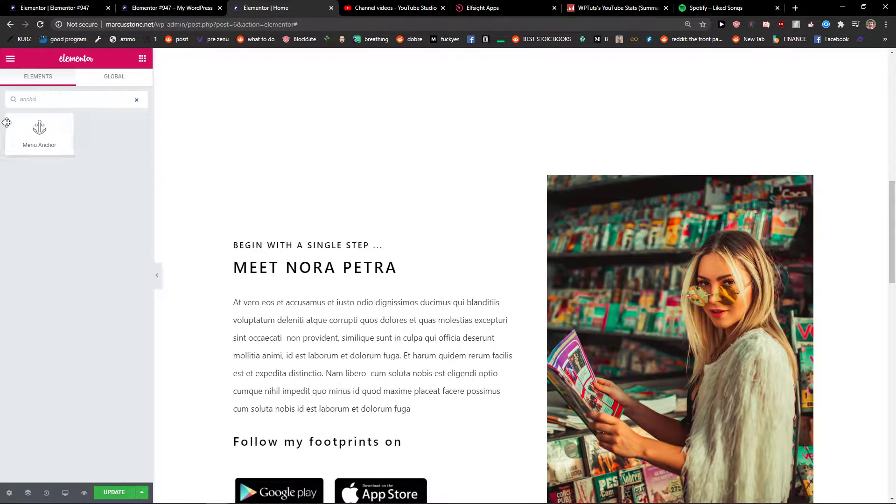
left_click_drag(493, 265, 510, 215)
scroll(537, 224, "down", 20)
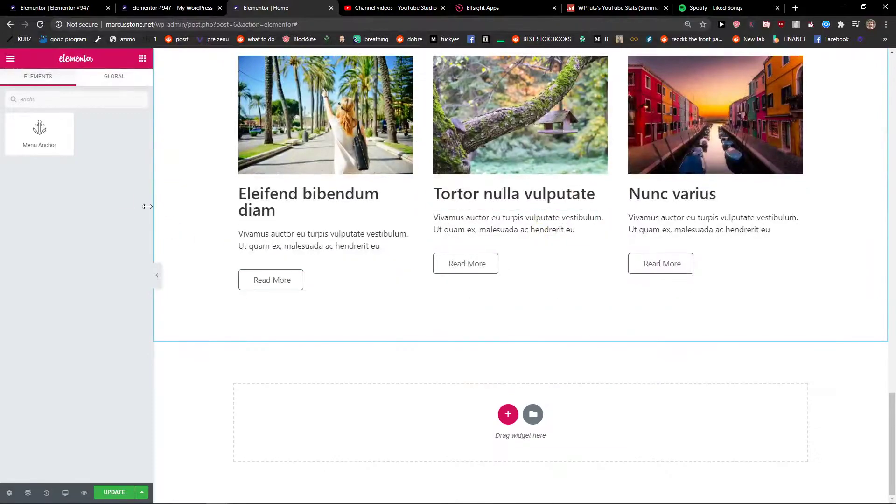
scroll(184, 212, "up", 5)
left_click_drag(39, 133, 492, 215)
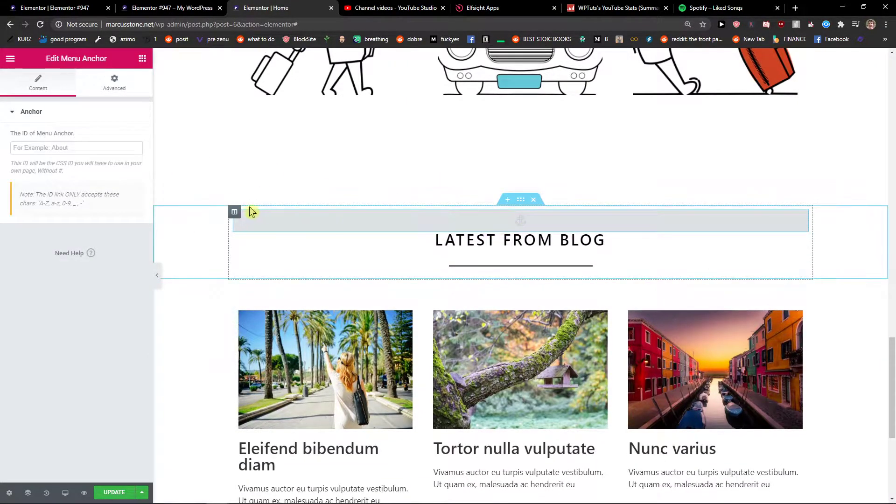
scroll(165, 204, "up", 2)
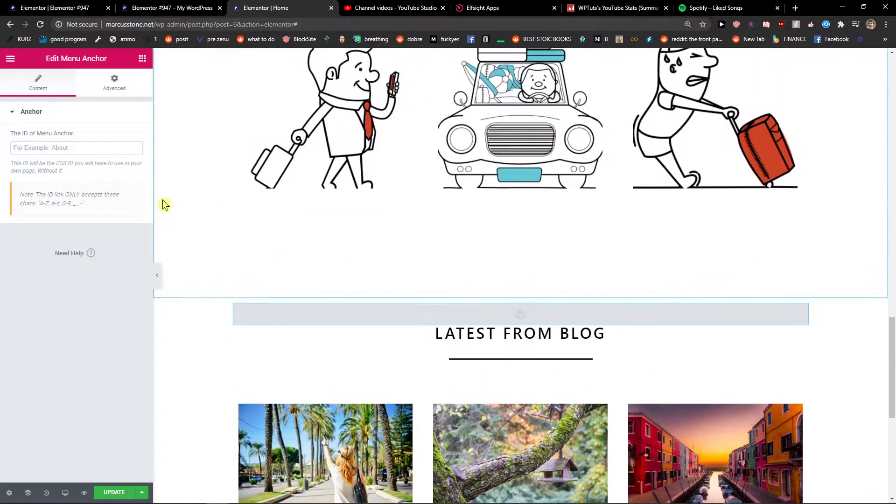
Set the Menu Anchor's ID to Blog
left_click(99, 144)
type("Blog")
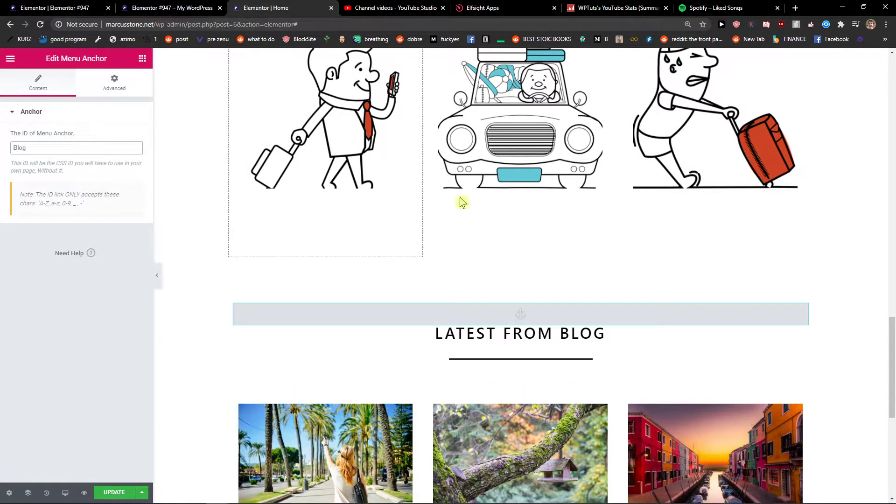
scroll(462, 202, "up", 10)
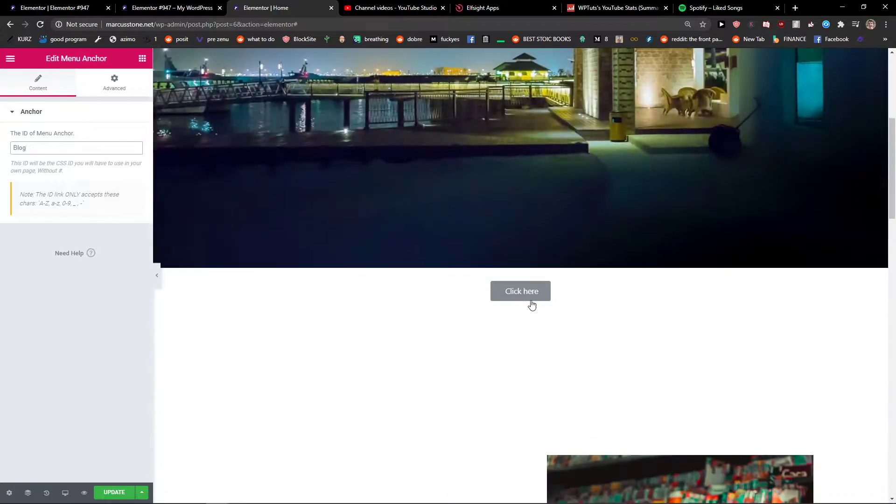
Link the Click here button to #Blog and confirm the preview jumps to Latest From Blog
left_click(530, 296)
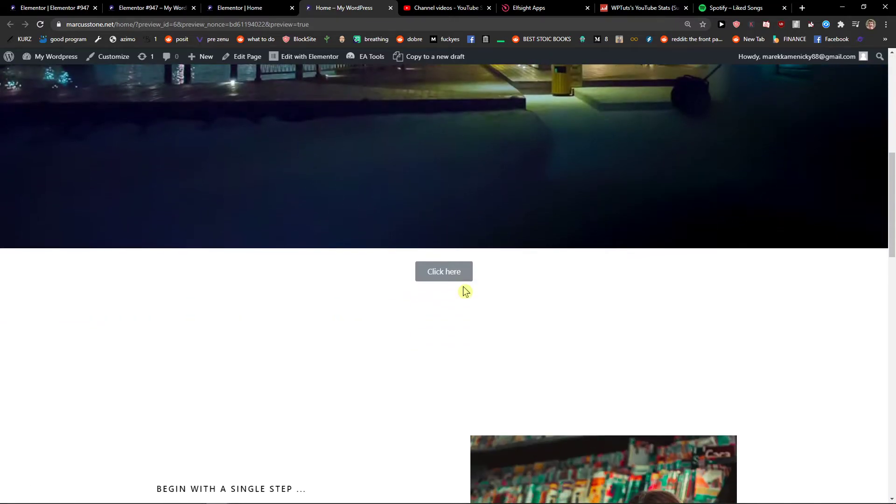
scroll(466, 282, "down", 10)
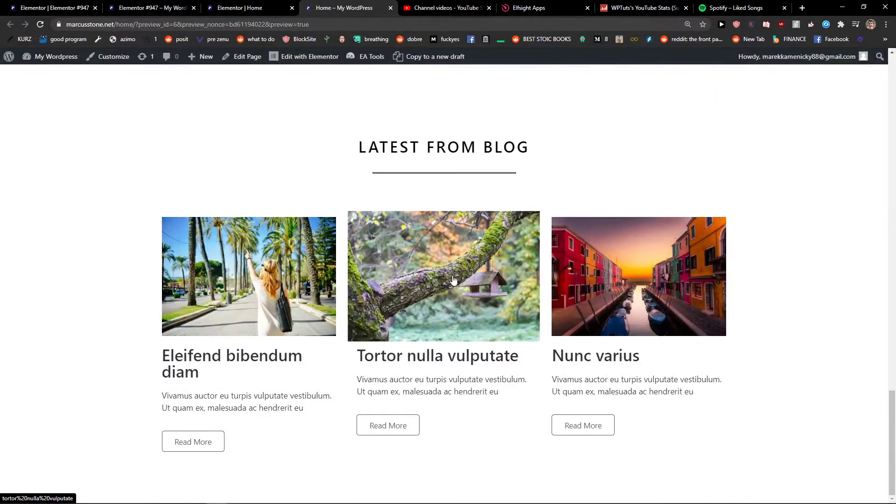
scroll(626, 298, "up", 15)
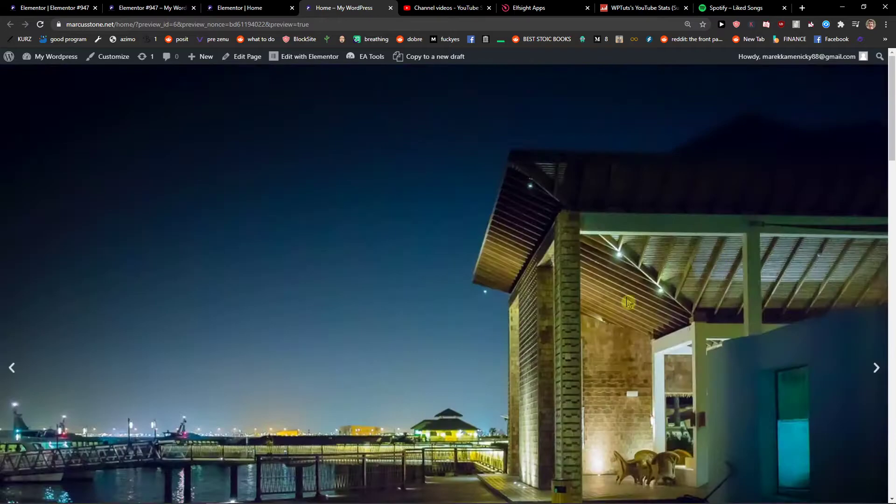
scroll(436, 410, "down", 15)
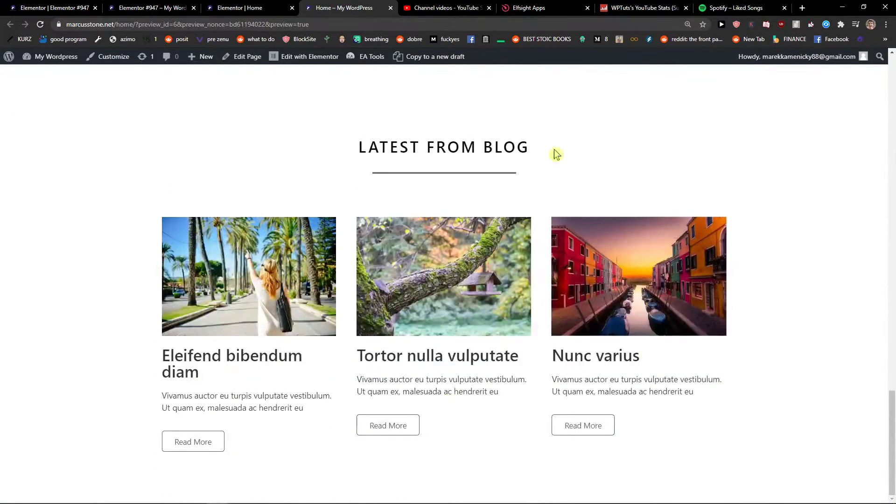
In the editor, open the template library's Blocks and filter the category to Header
left_click(282, 5)
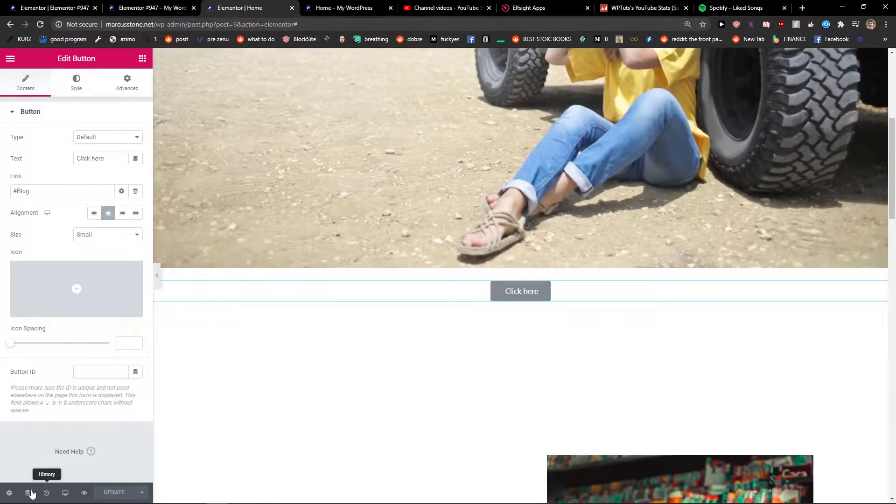
scroll(234, 468, "down", 5)
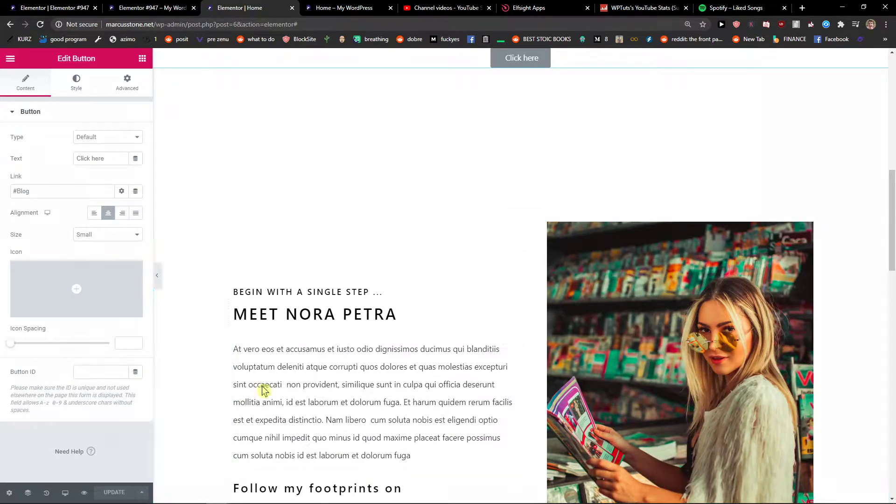
key("ctrl+shift+l")
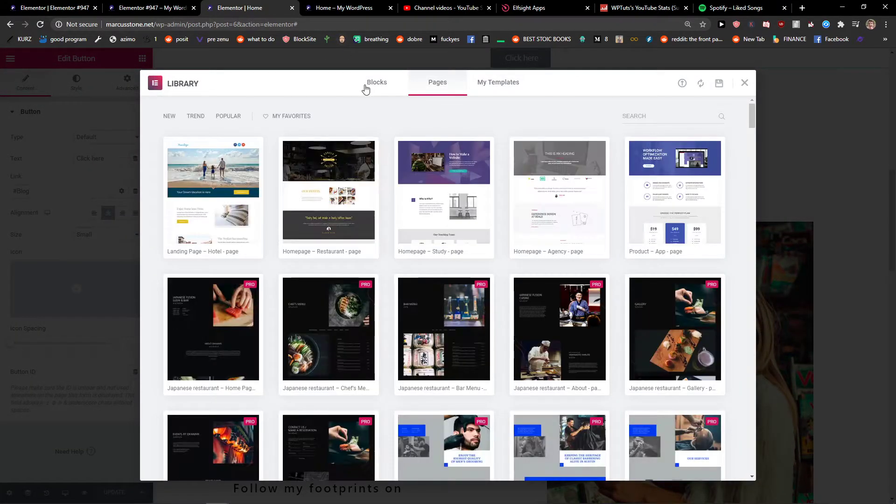
left_click(368, 84)
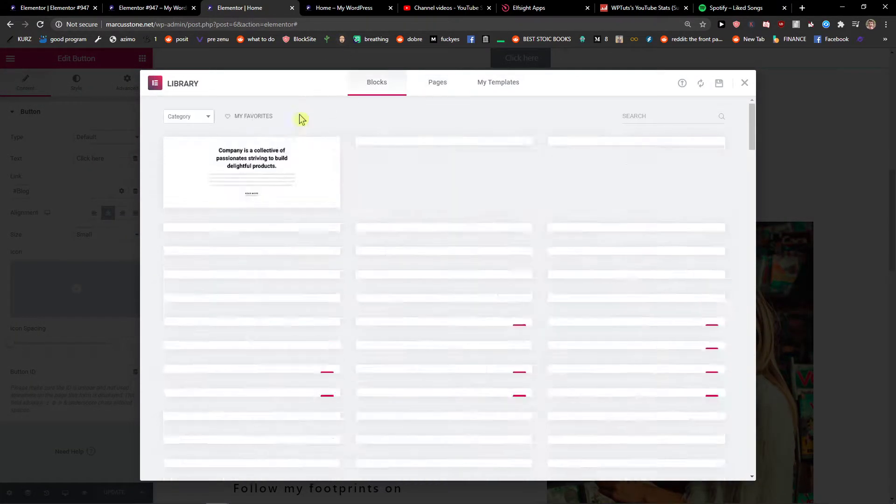
left_click(202, 118)
type("h")
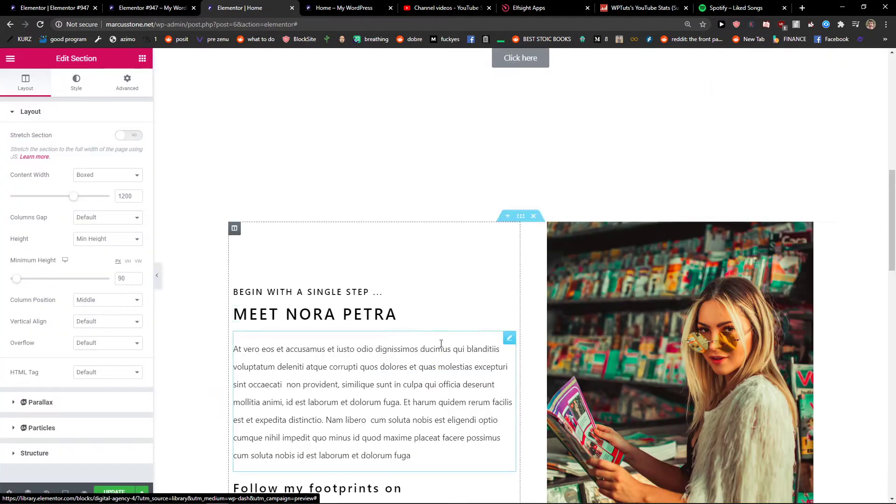
Move the Beyond header section to the top of the page via the Navigator
scroll(500, 304, "down", 12)
scroll(511, 295, "down", 6)
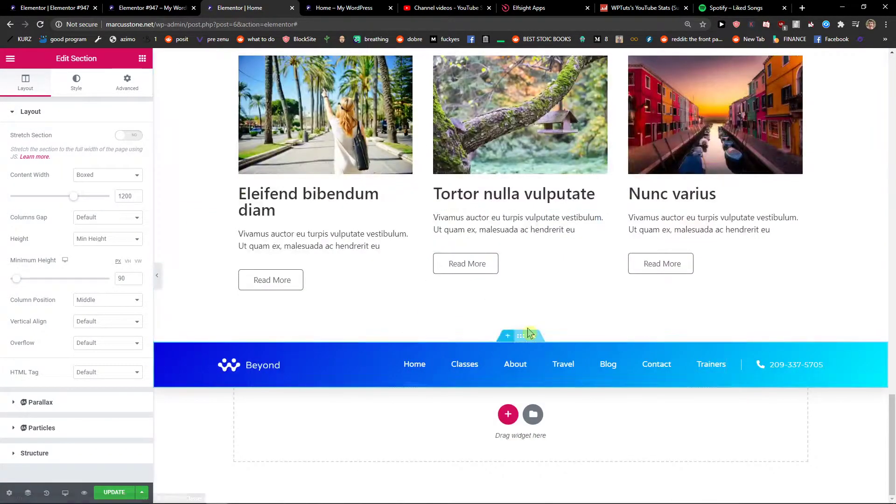
left_click(27, 493)
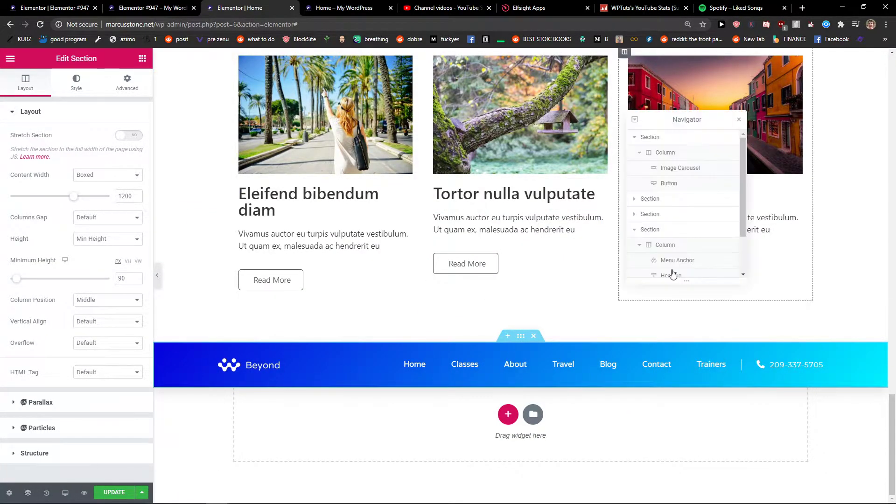
left_click_drag(658, 272, 679, 137)
scroll(495, 223, "down", 8)
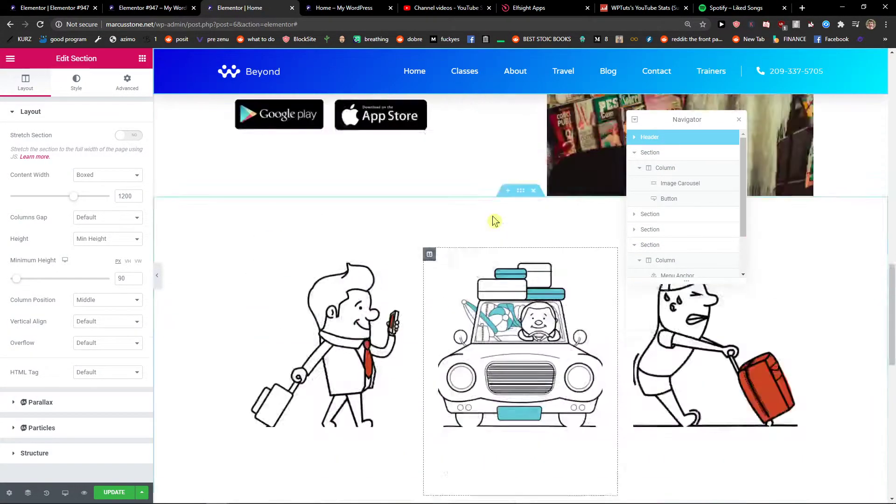
scroll(500, 219, "up", 8)
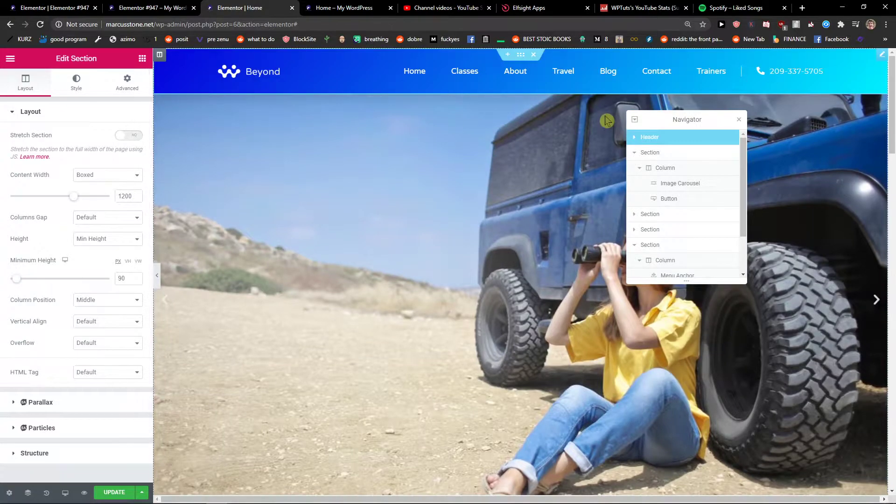
Set the header's Sticky motion effect to None
left_click(110, 85)
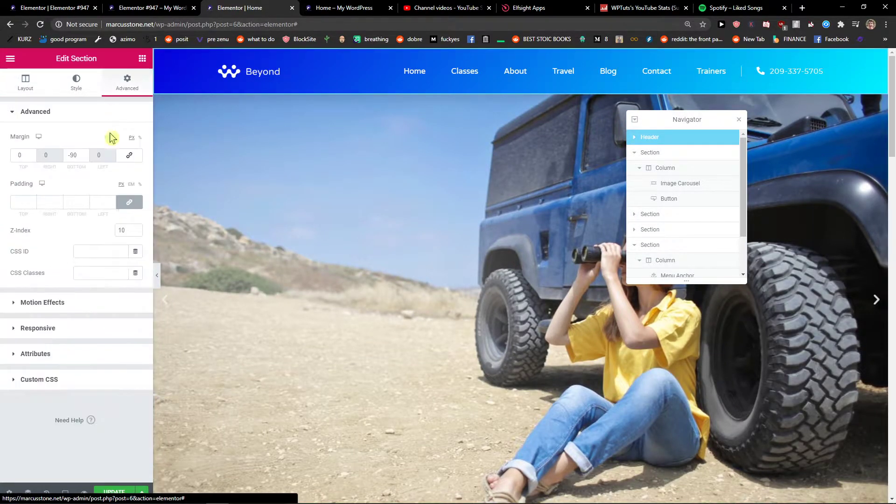
left_click(88, 302)
left_click(96, 191)
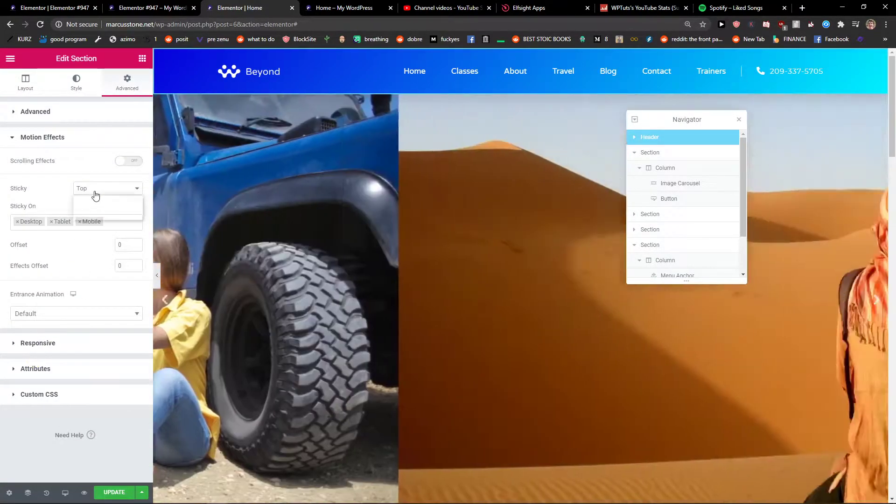
left_click(94, 207)
left_click(96, 188)
left_click(94, 200)
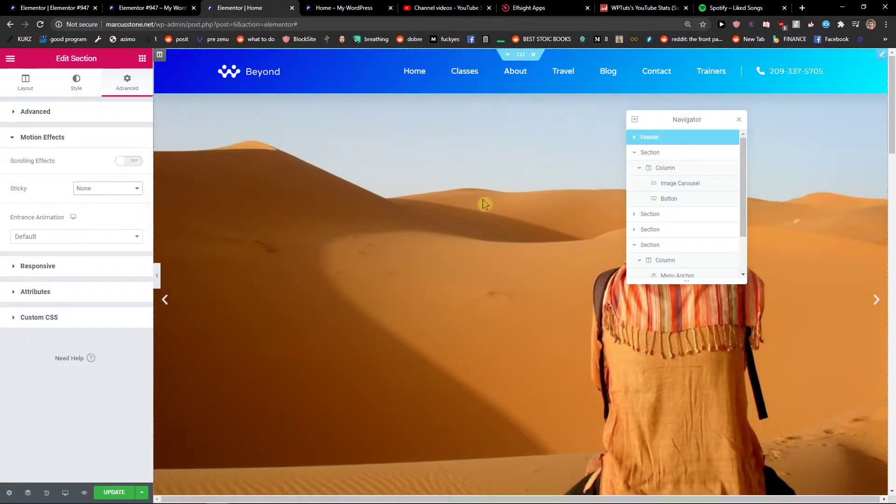
scroll(560, 256, "down", 7)
scroll(560, 256, "up", 7)
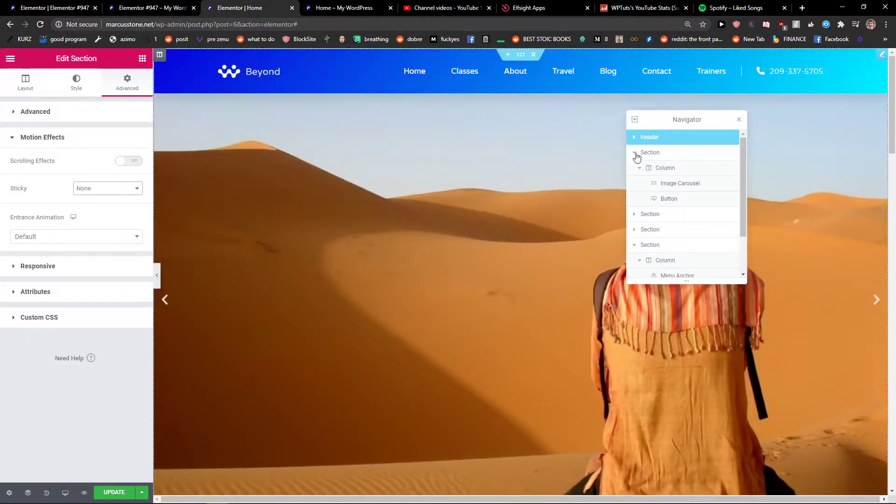
left_click(584, 160)
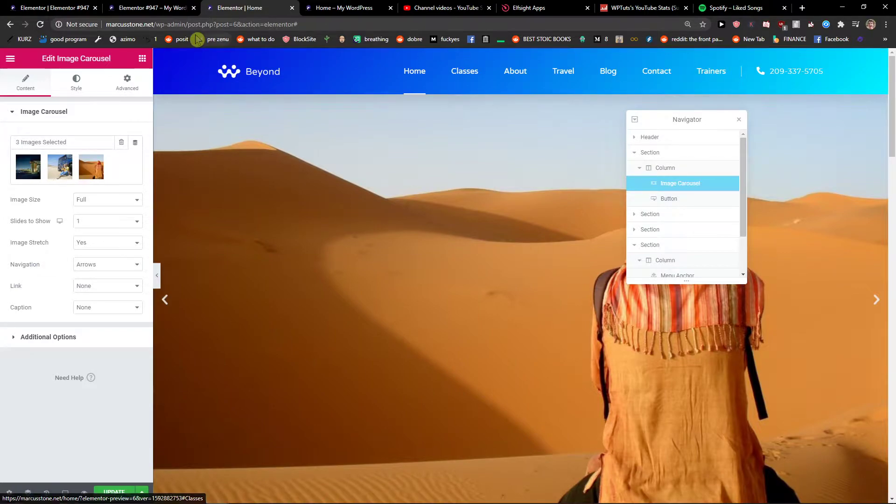
Go to the WordPress dashboard and open Appearance > Menus
left_click(306, 8)
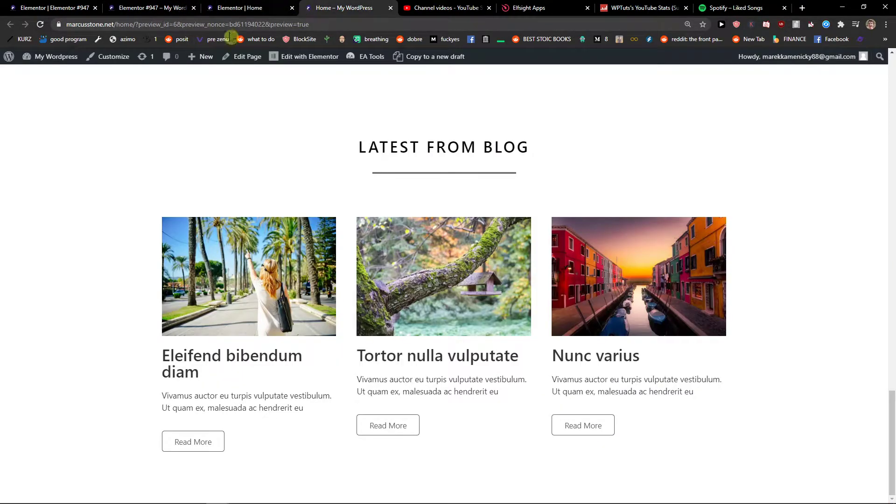
left_click(60, 58)
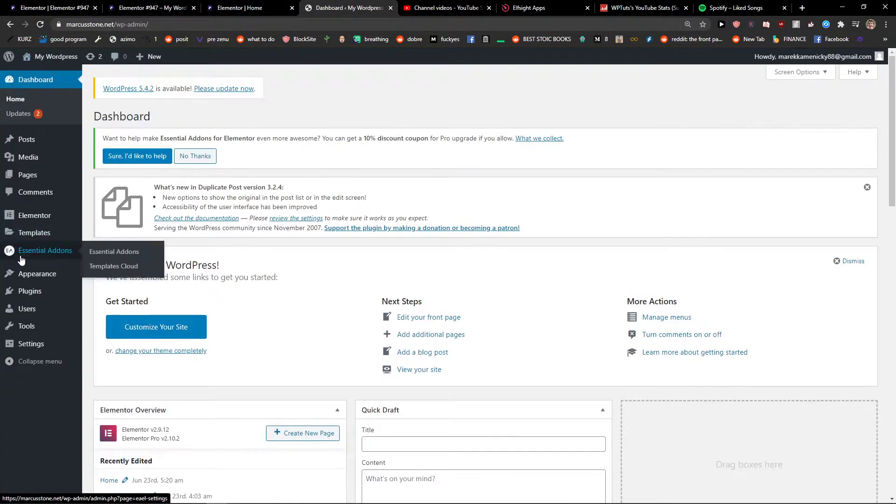
mouse_move(39, 177)
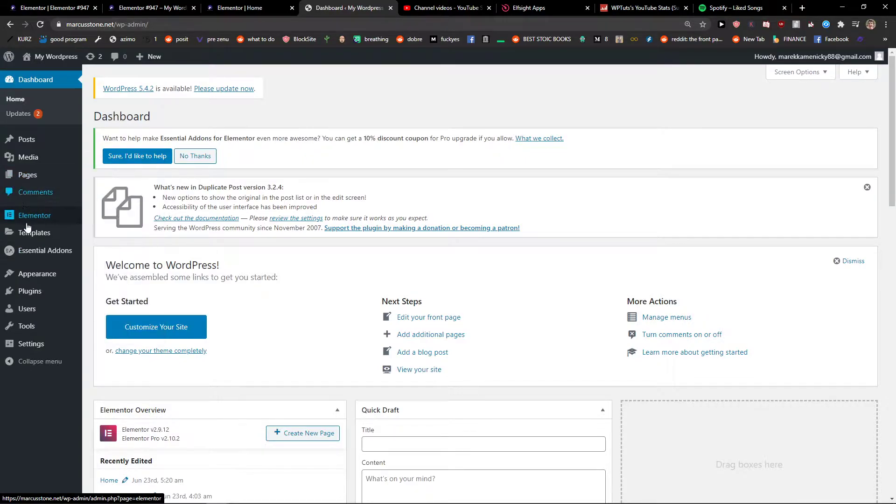
mouse_move(26, 234)
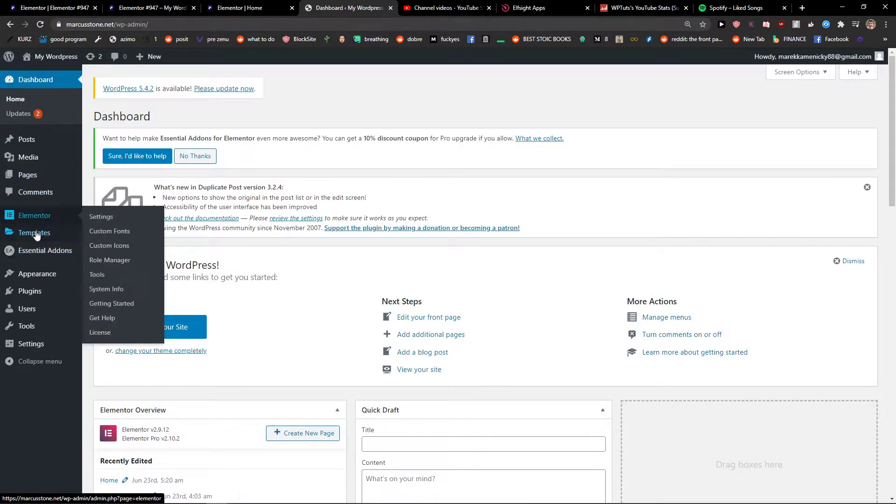
mouse_move(68, 277)
left_click(122, 310)
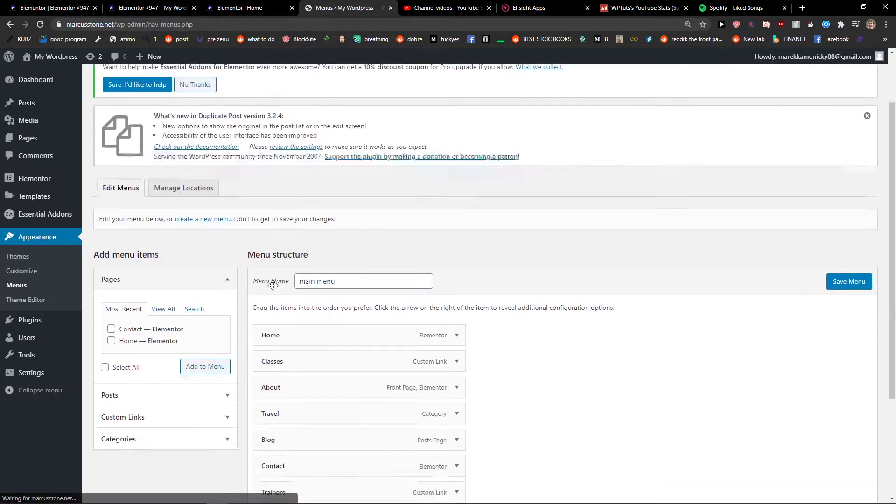
Remove the Trainers and Contact items from the main menu
scroll(437, 405, "down", 2)
left_click(457, 378)
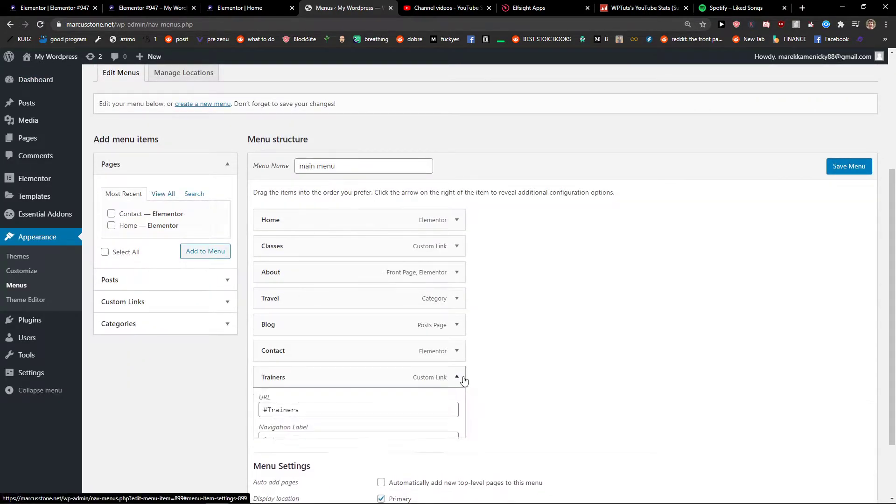
scroll(474, 374, "down", 1)
left_click(270, 431)
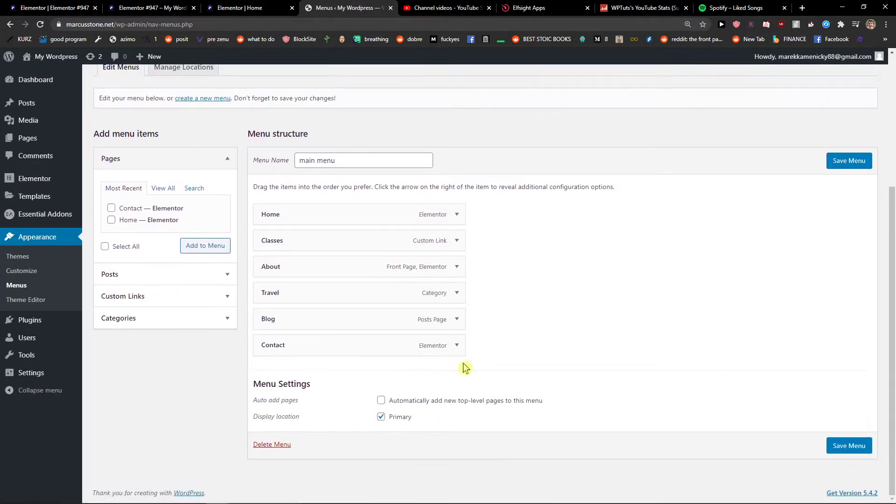
left_click(457, 344)
scroll(456, 344, "down", 1)
left_click(270, 397)
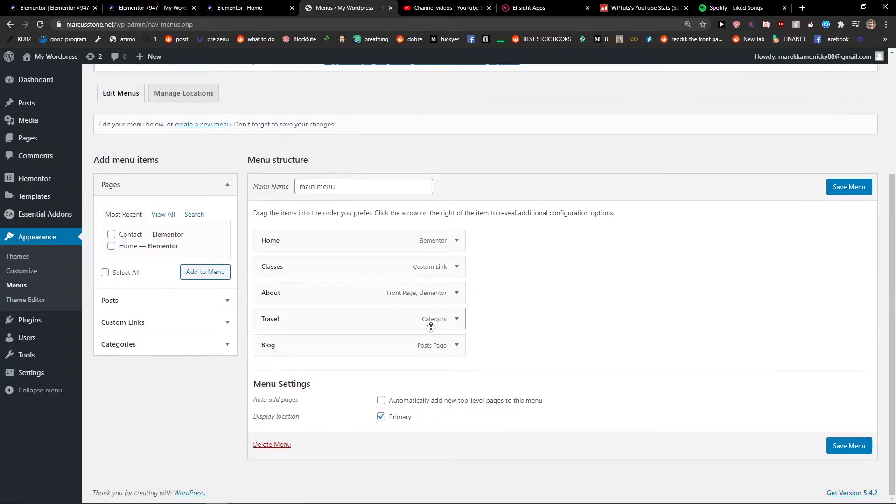
Expand the Custom Links box to prepare a new link
left_click(151, 323)
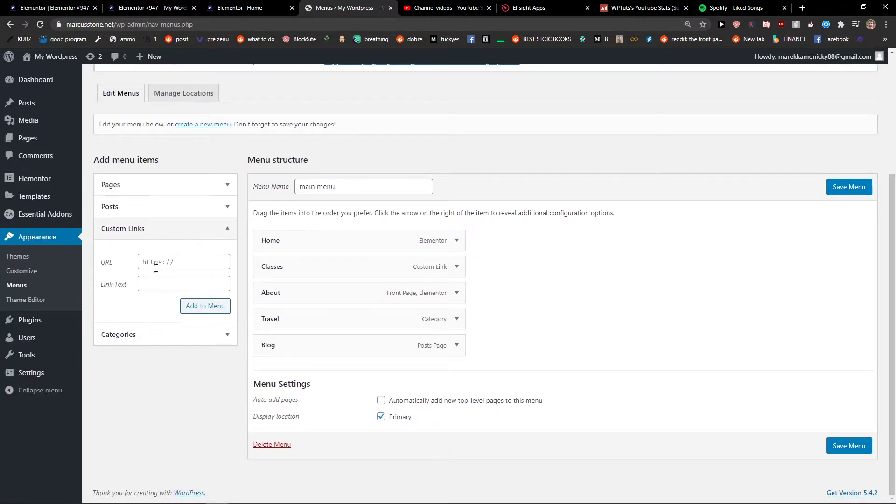
left_click(169, 284)
left_click(235, 269)
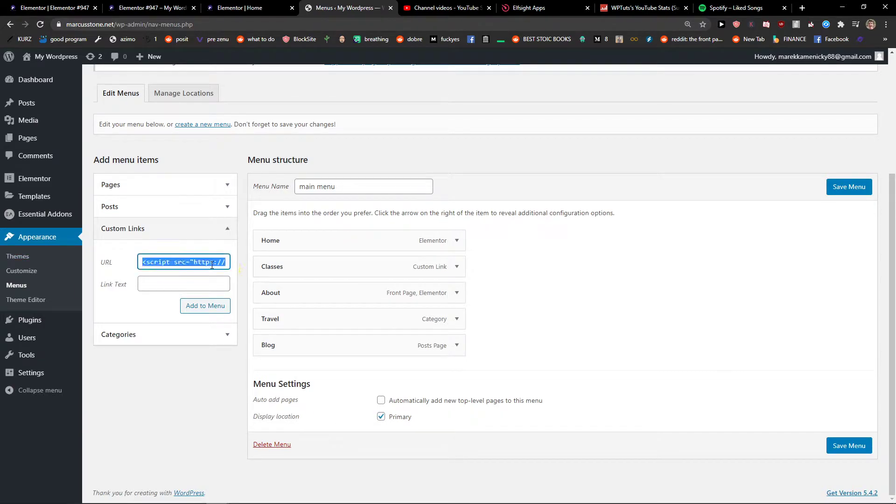
Search Google for 'hashtag' in a new tab, then return to the Menus tab
left_click(802, 8)
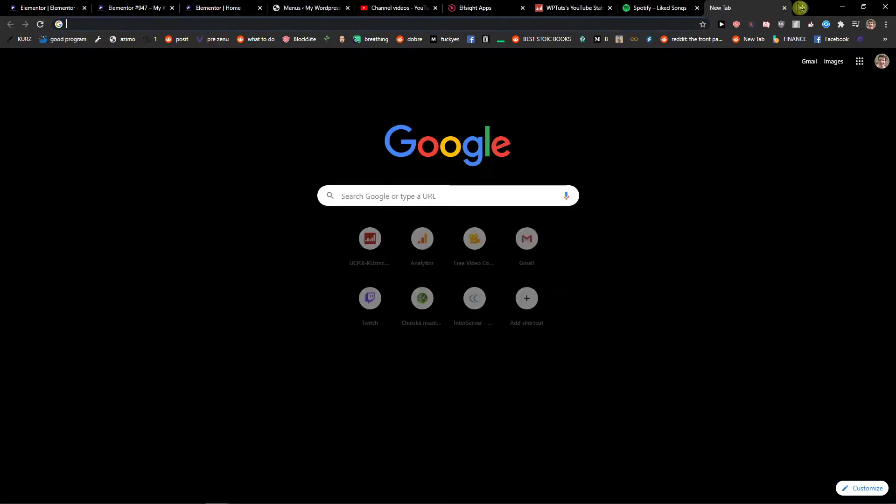
type("hashtag")
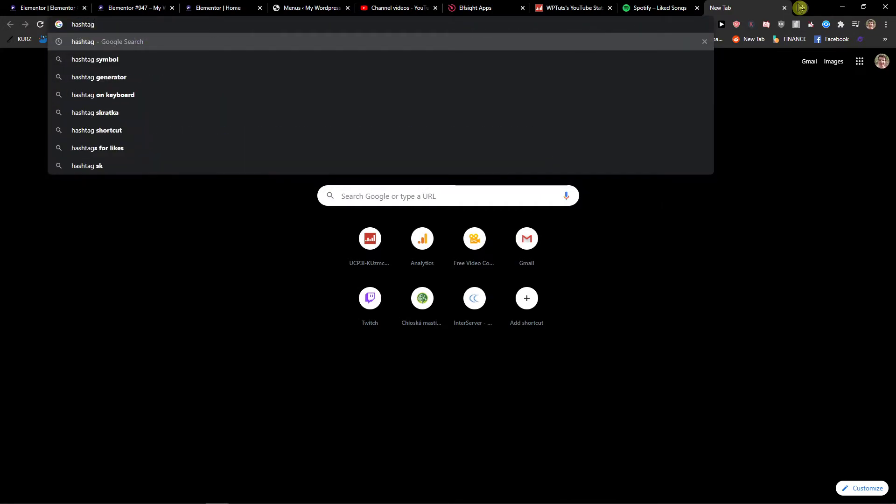
key("Return")
scroll(86, 411, "down", 1)
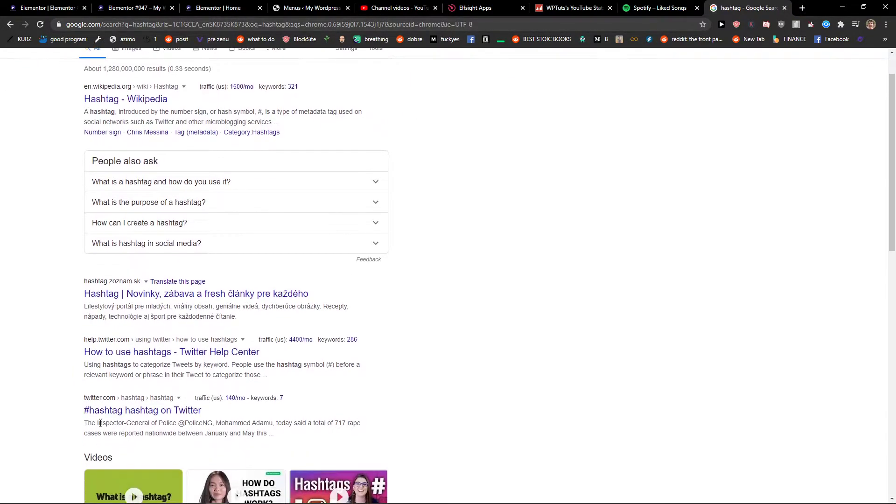
left_click(297, 6)
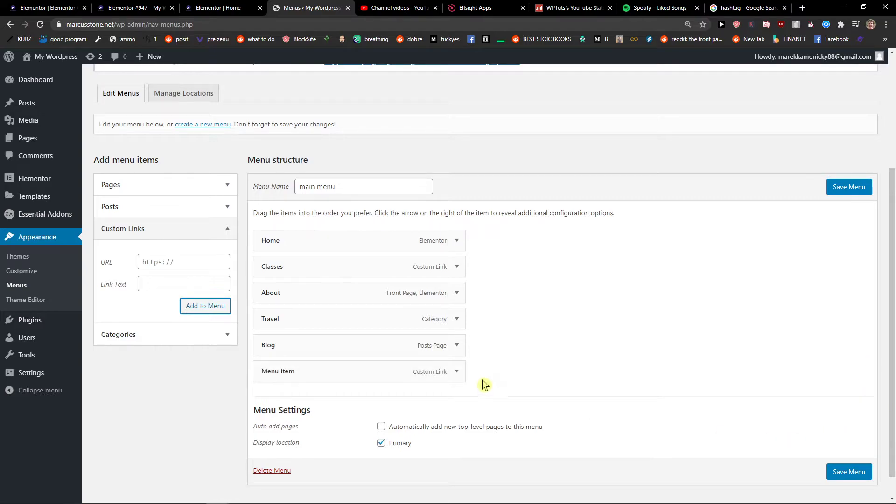
Save the main menu with the new #Blog Menu Item
left_click(456, 372)
left_click(456, 372)
scroll(770, 439, "down", 1)
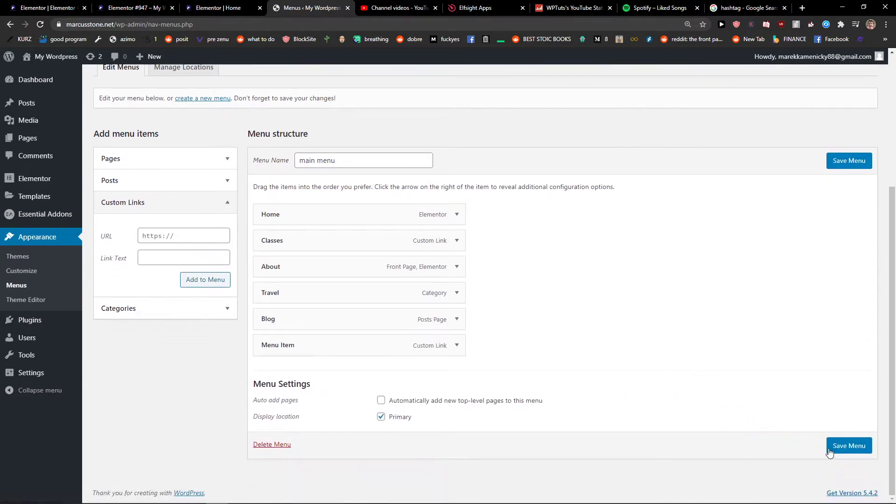
left_click(847, 453)
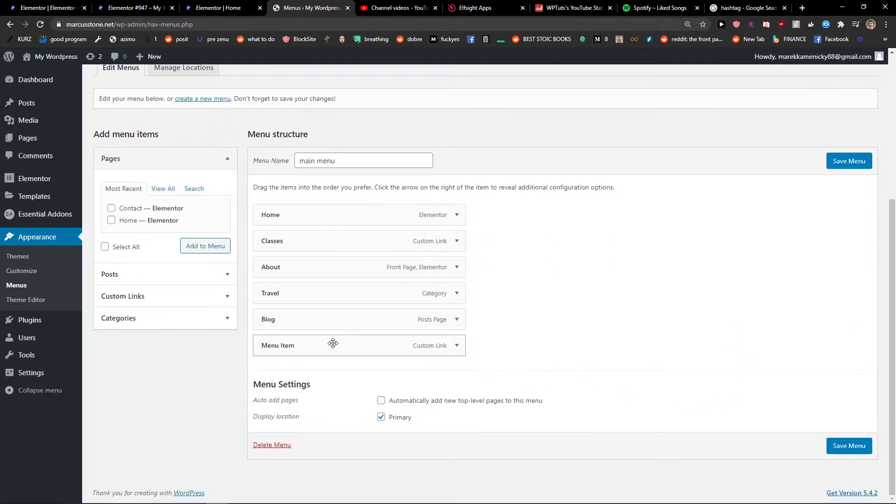
Relabel the #Blog menu item to Blog1 and save the menu
left_click(456, 345)
double_click(291, 410)
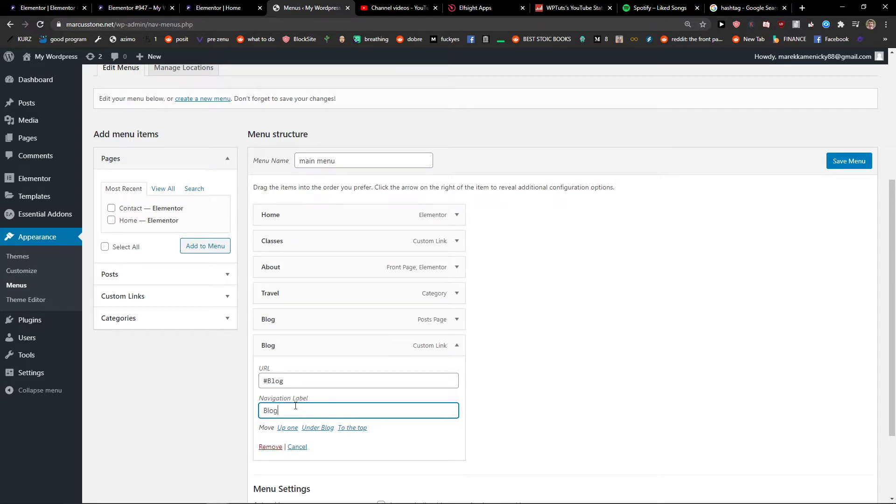
scroll(813, 465, "down", 2)
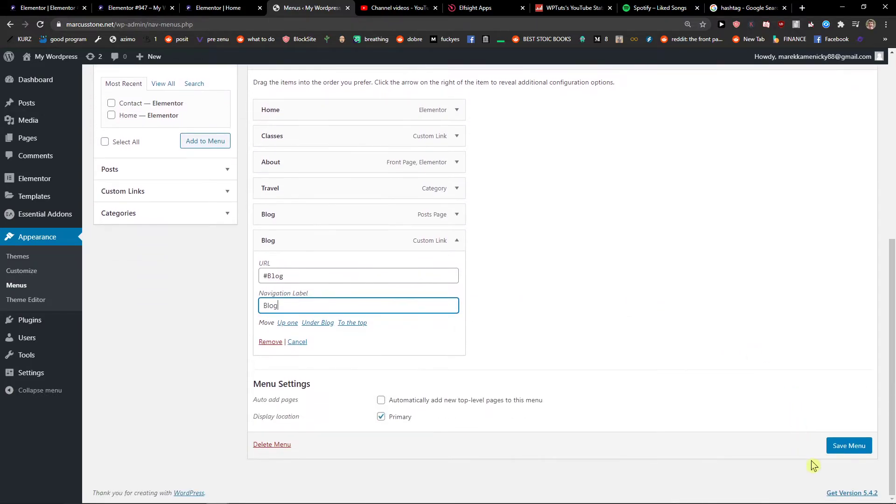
left_click(849, 446)
Reload the Elementor editor to pick up the menu changes
left_click(247, 8)
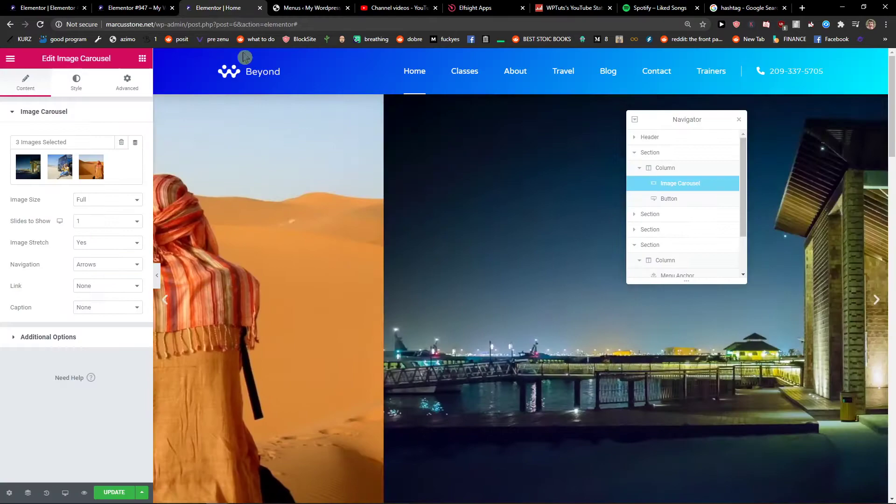
key("F5")
left_click(494, 79)
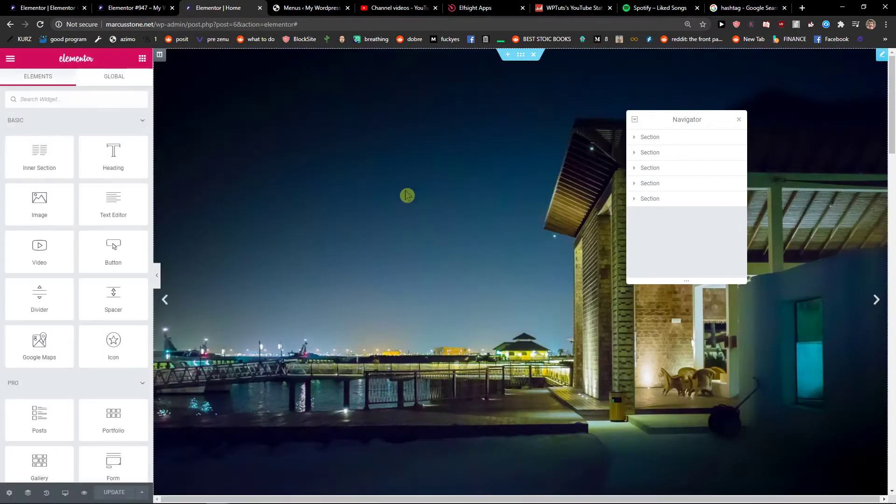
scroll(436, 144, "down", 15)
scroll(116, 374, "down", 5)
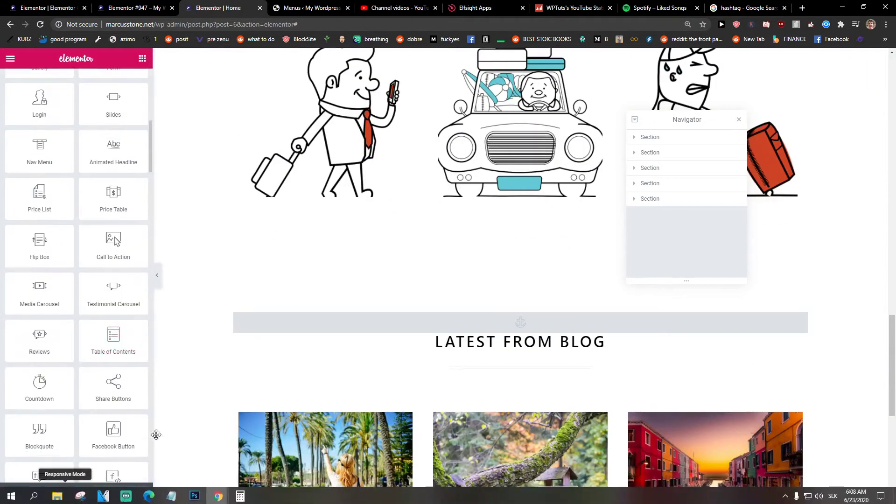
Insert the first Header-category block from the template library
key("ctrl+shift+l")
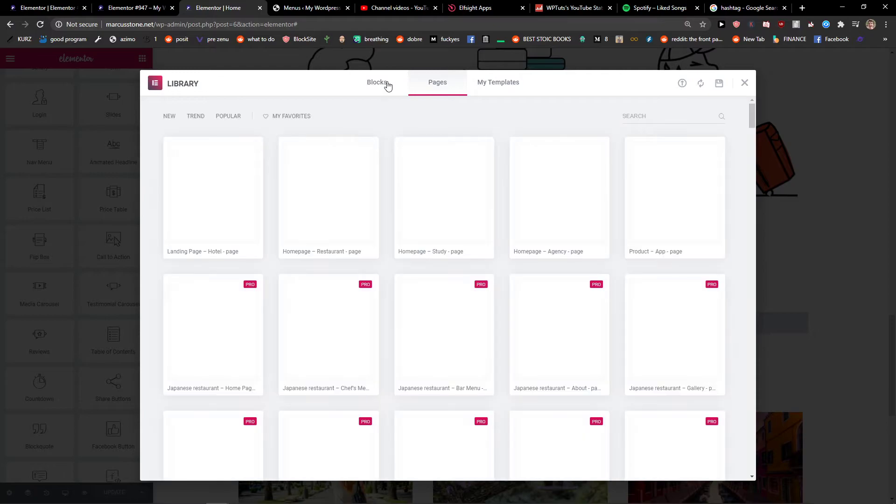
left_click(387, 84)
left_click(174, 116)
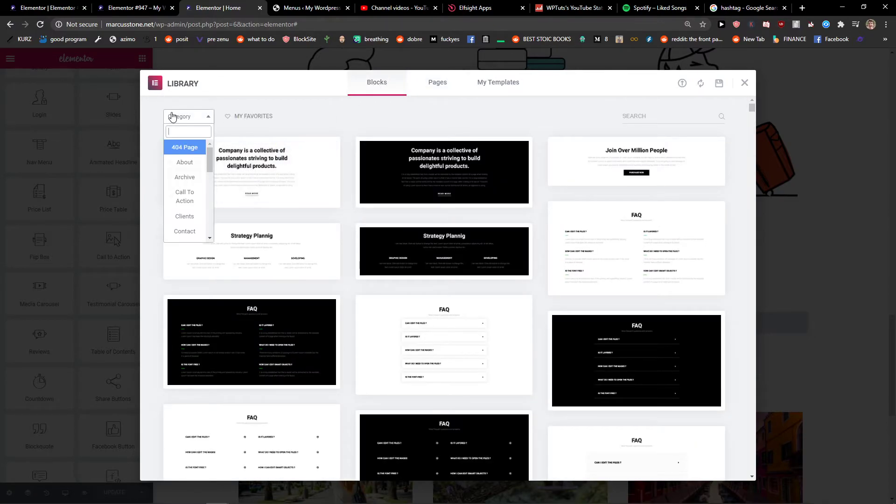
type("hea")
left_click(188, 147)
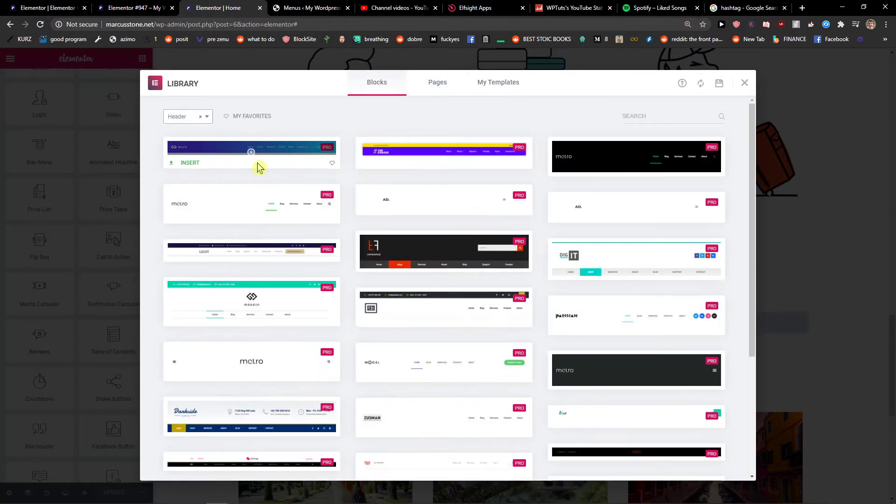
left_click(235, 173)
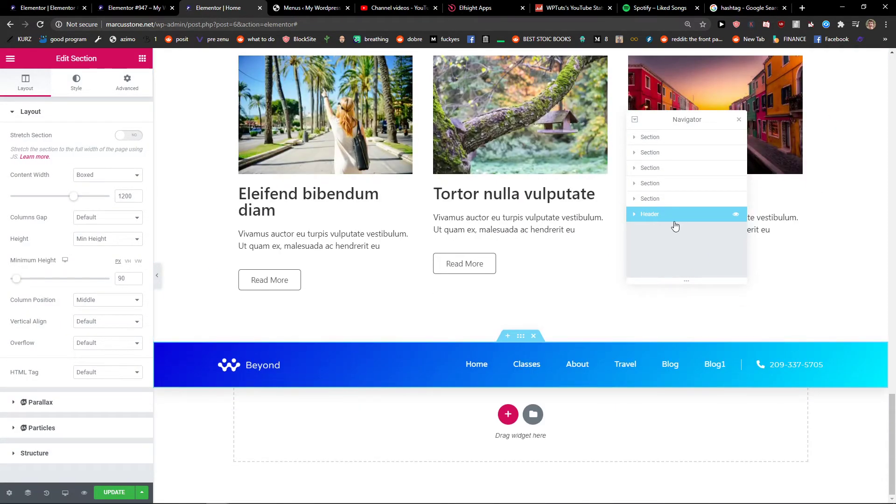
Drag the inserted header to the top and set its Sticky motion effect to None
left_click_drag(674, 218, 663, 140)
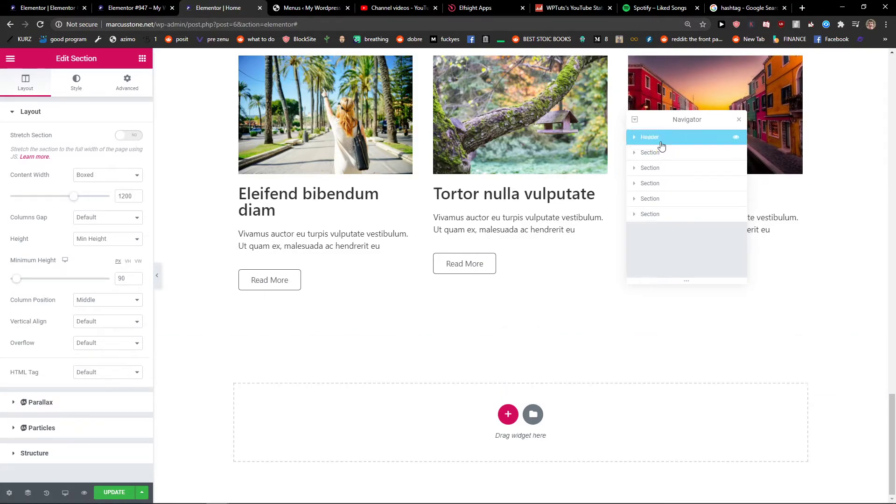
left_click(126, 84)
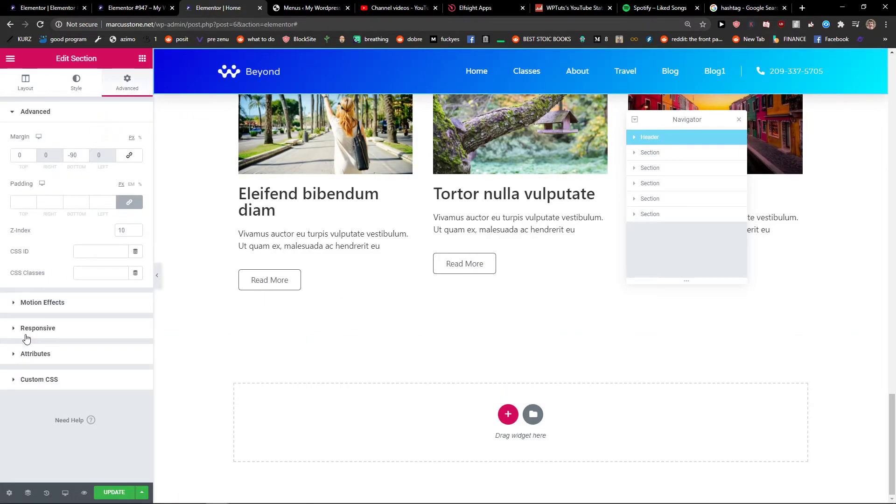
left_click(27, 334)
left_click(27, 335)
left_click(80, 142)
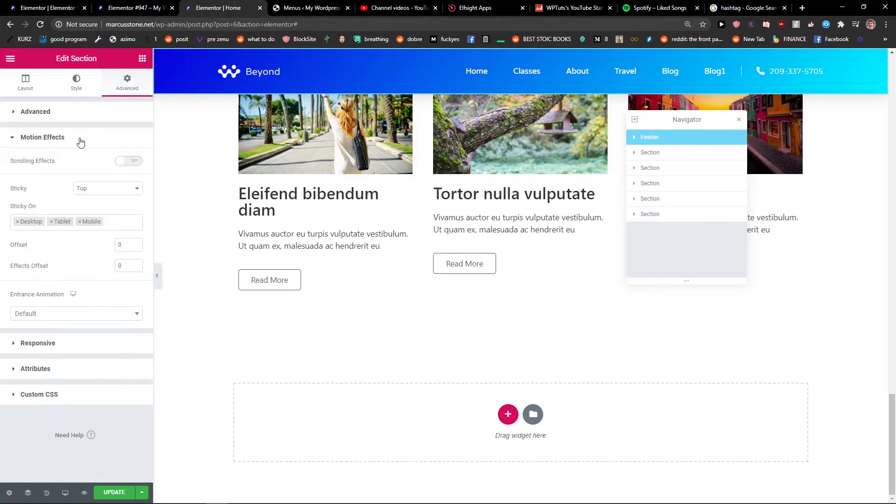
left_click(105, 188)
left_click(88, 199)
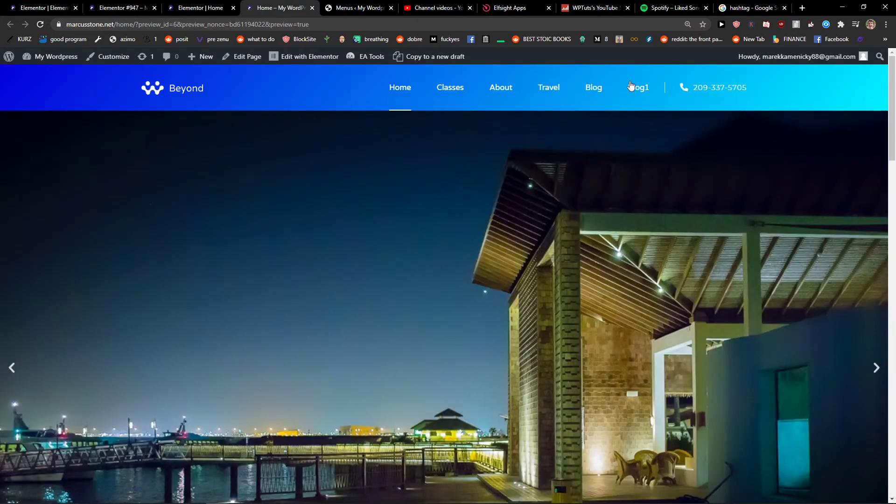
Click Blog1 in the preview header twice to confirm it jumps to the Latest From Blog section
left_click(630, 86)
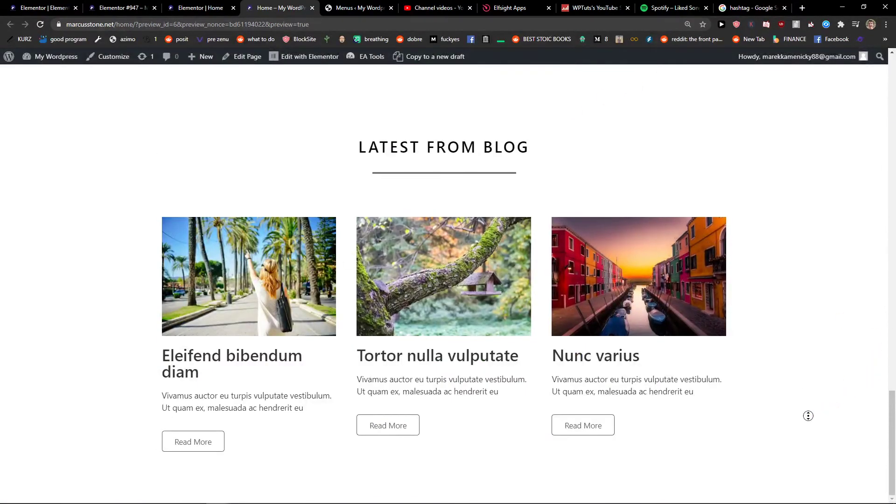
scroll(808, 415, "up", 15)
left_click(636, 96)
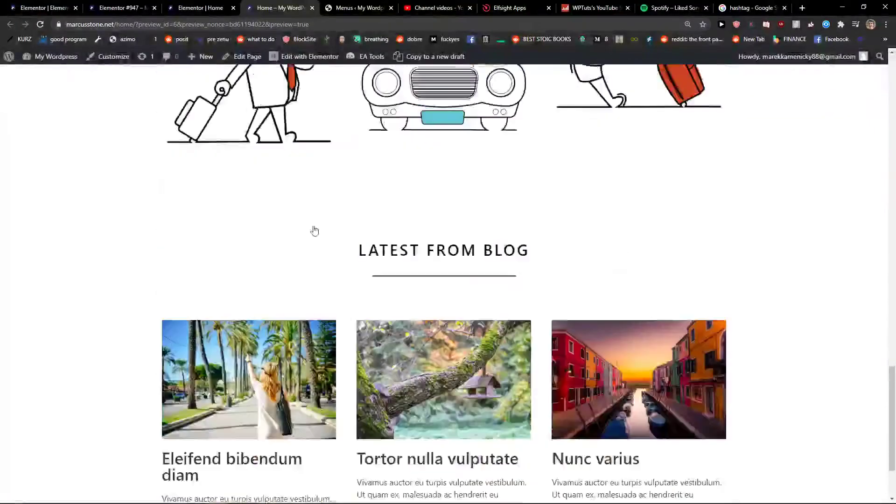
Clear the accidental text selection on the blog heading and scroll back up the preview
left_click_drag(582, 144, 176, 142)
left_click(168, 153)
left_click(178, 143)
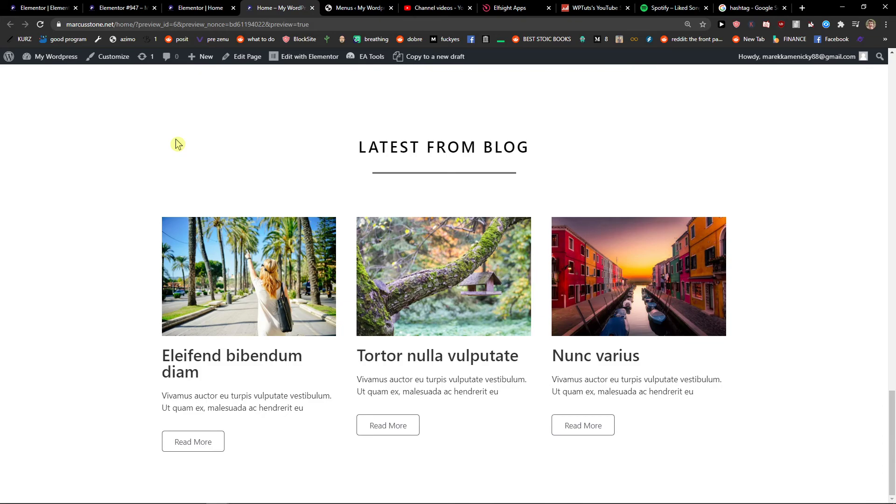
scroll(760, 406, "up", 15)
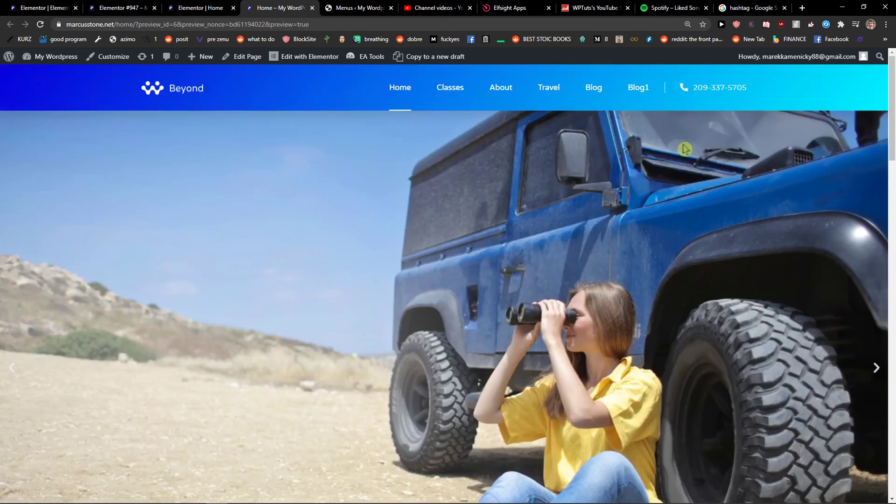